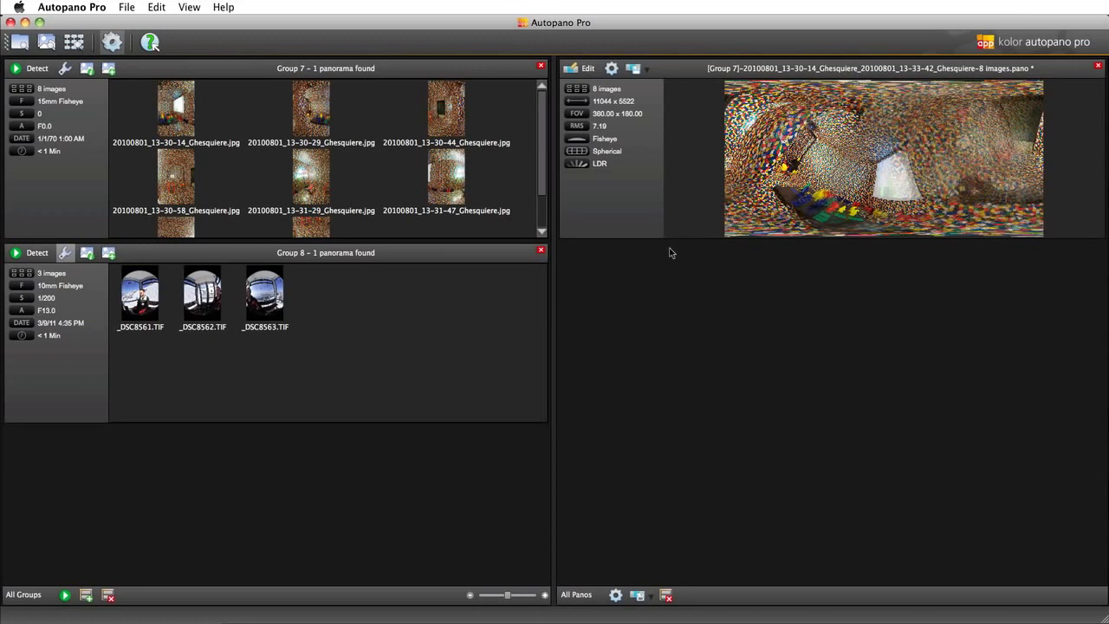
# Open the Group 7 panorama for control point editing and clear the control points linking images 4 and 6
pyautogui.click(589, 69)
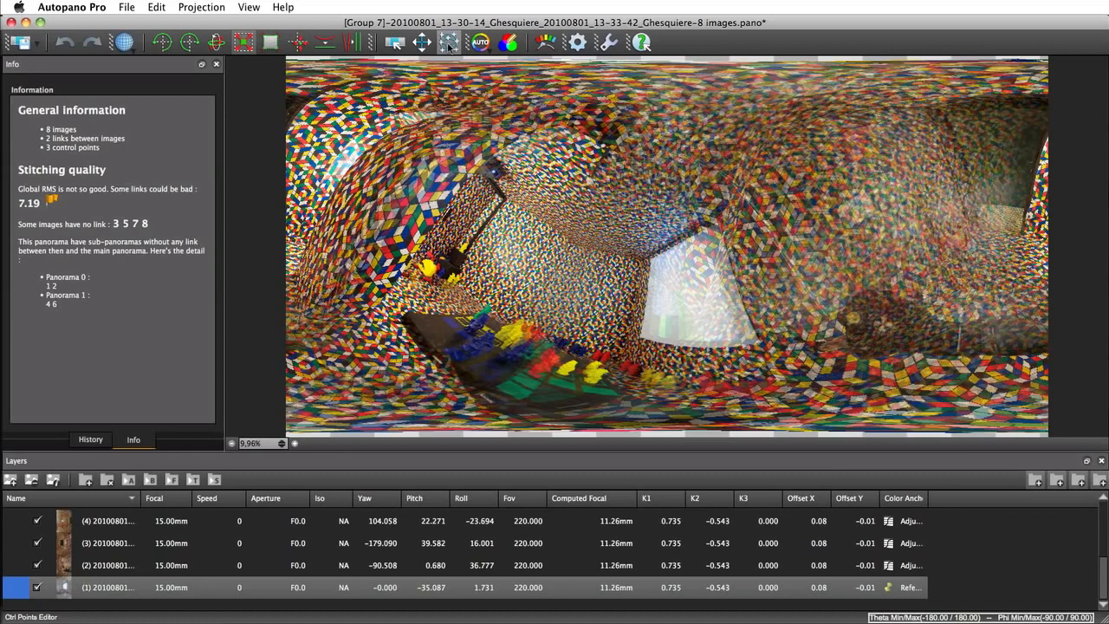
pyautogui.click(449, 43)
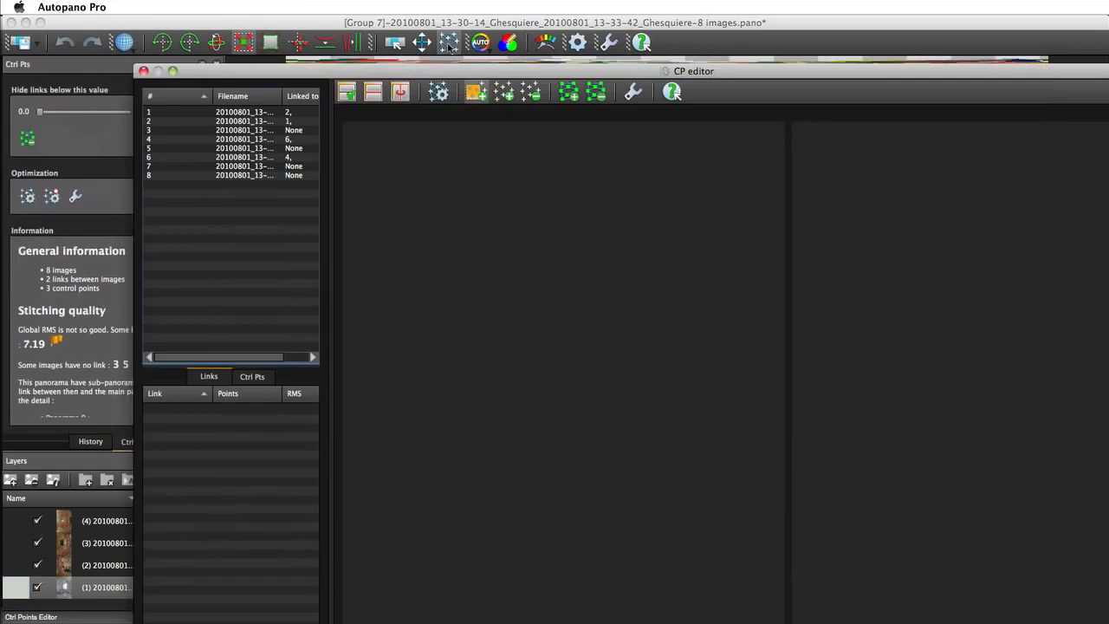
pyautogui.click(424, 27)
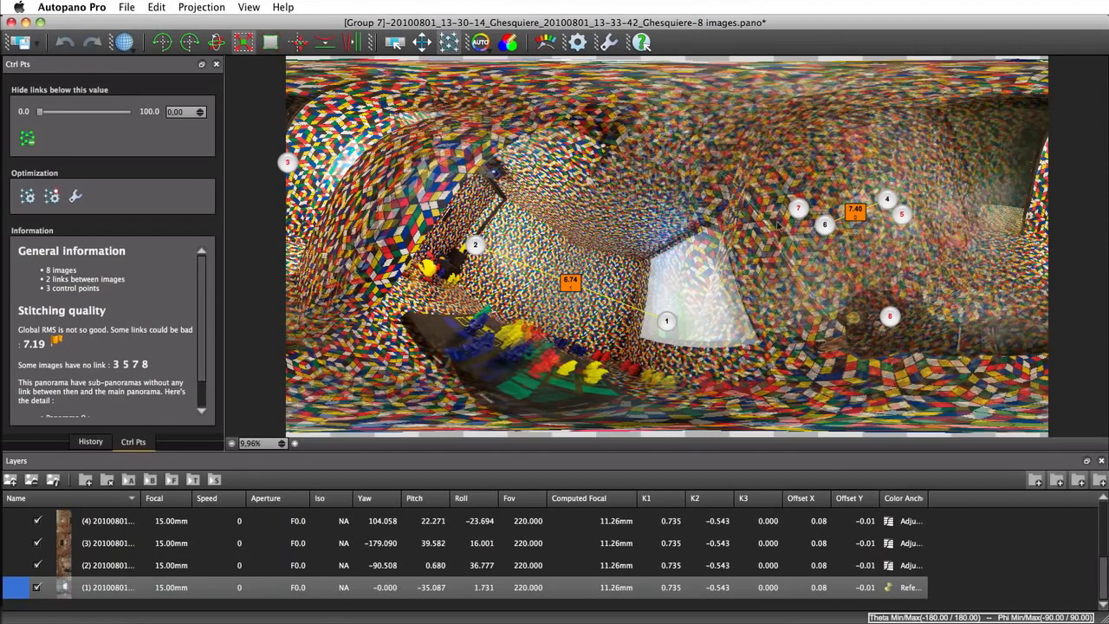
pyautogui.moveTo(853, 218)
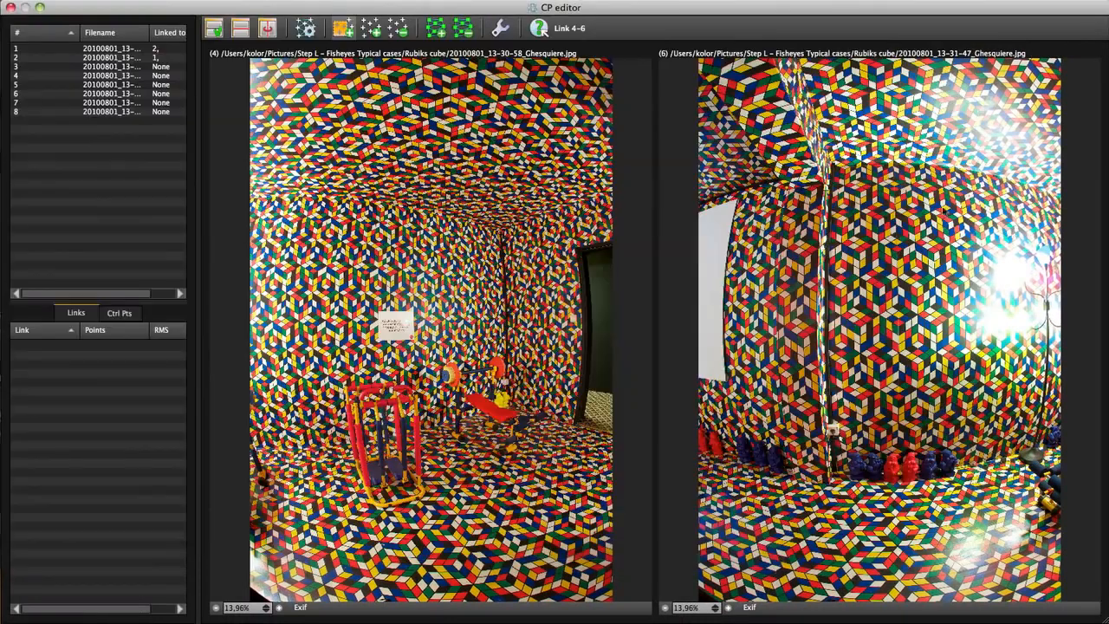
# Look through the source images of the panorama one after another in the control point editor, from image 1 to image 8
pyautogui.click(33, 50)
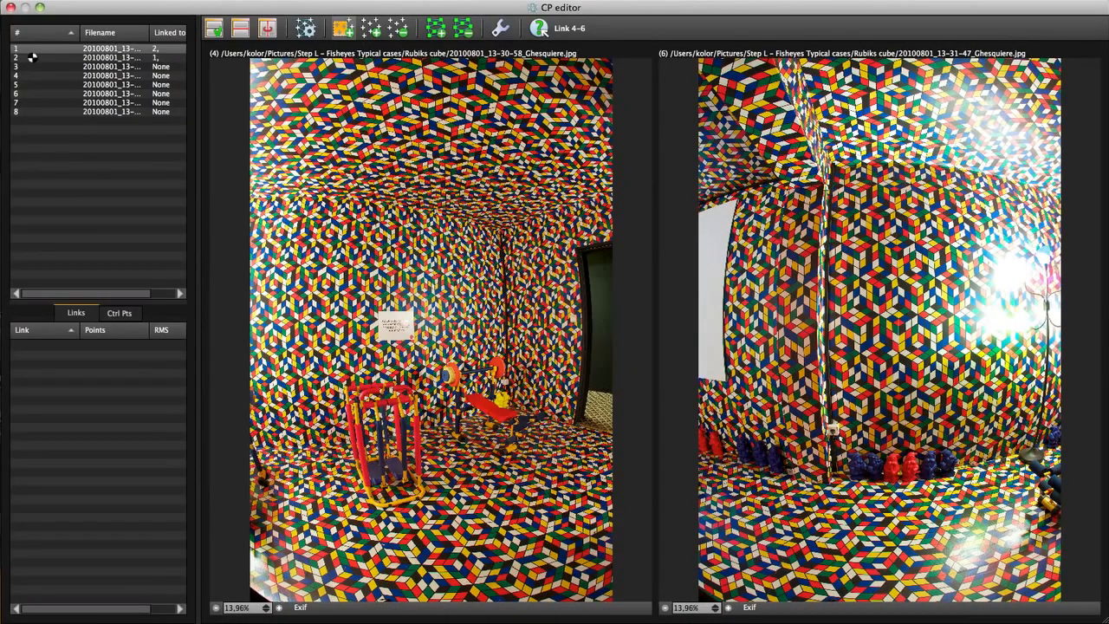
pyautogui.click(27, 57)
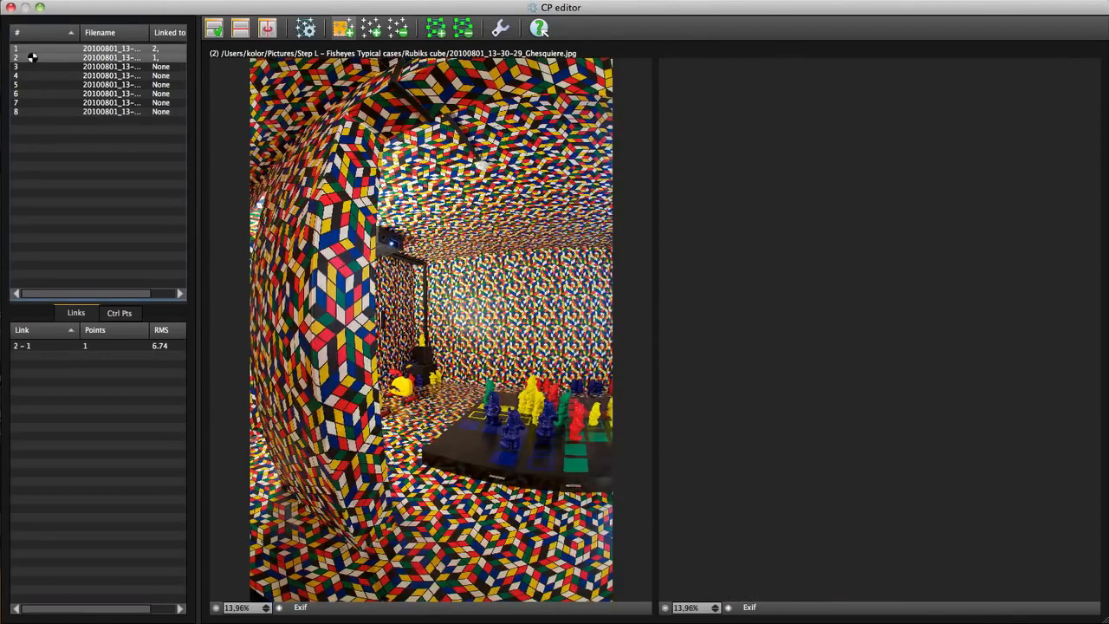
pyautogui.press('Down')
pyautogui.press('Down')
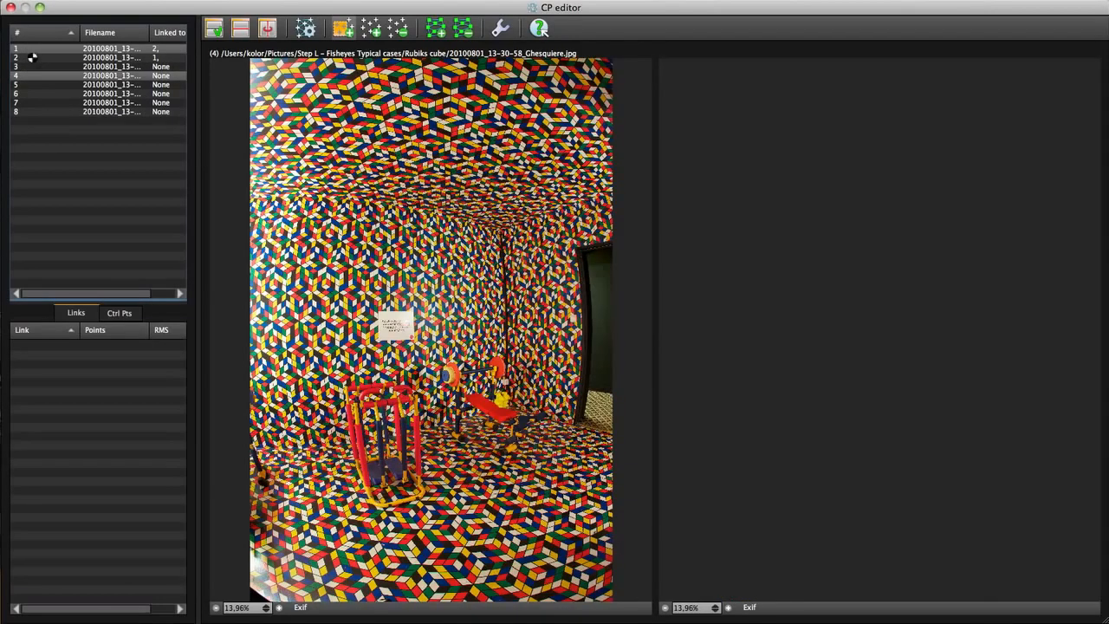
pyautogui.press('Down')
pyautogui.press('Down')
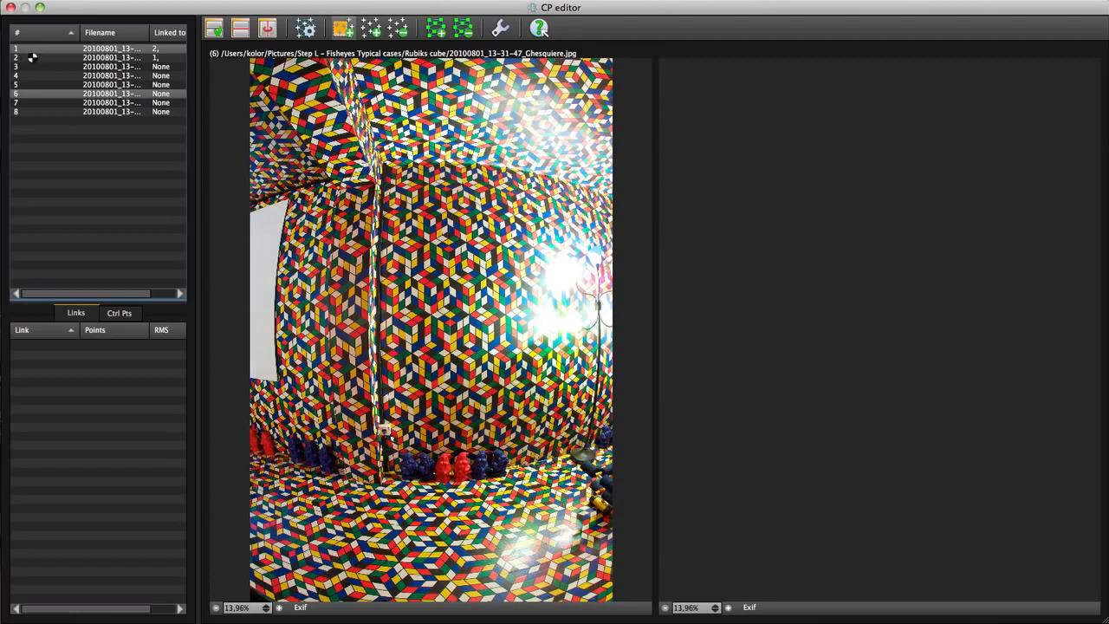
pyautogui.press('Down')
pyautogui.press('Down')
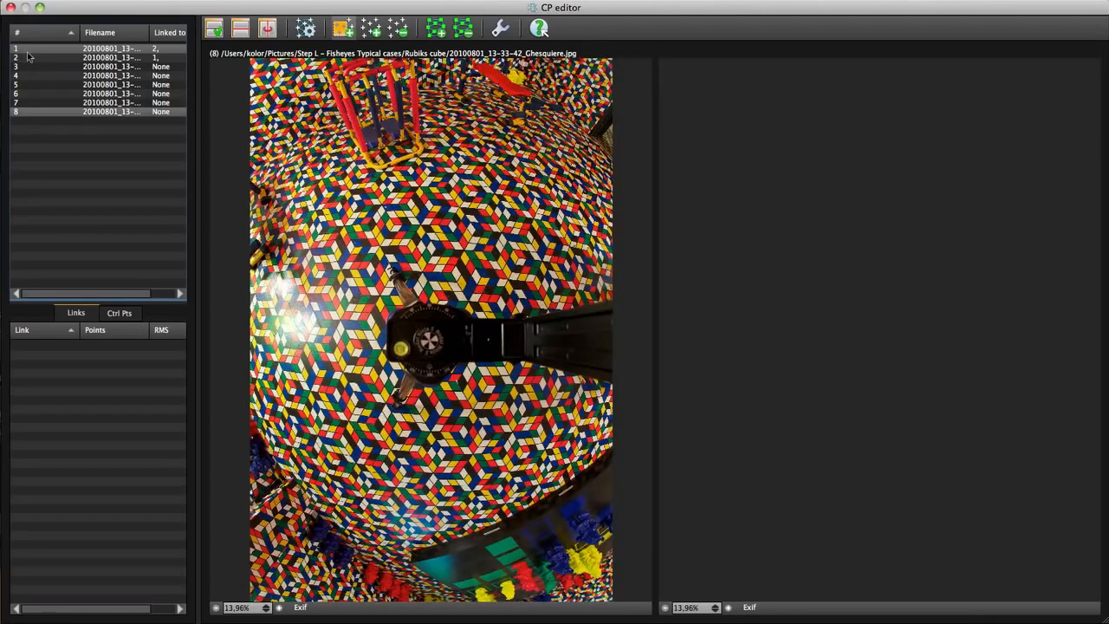
# Add control points from matching areas between images 1 and 2 around the game table, and images 2 and 3 around the ceiling beam
pyautogui.click(34, 50)
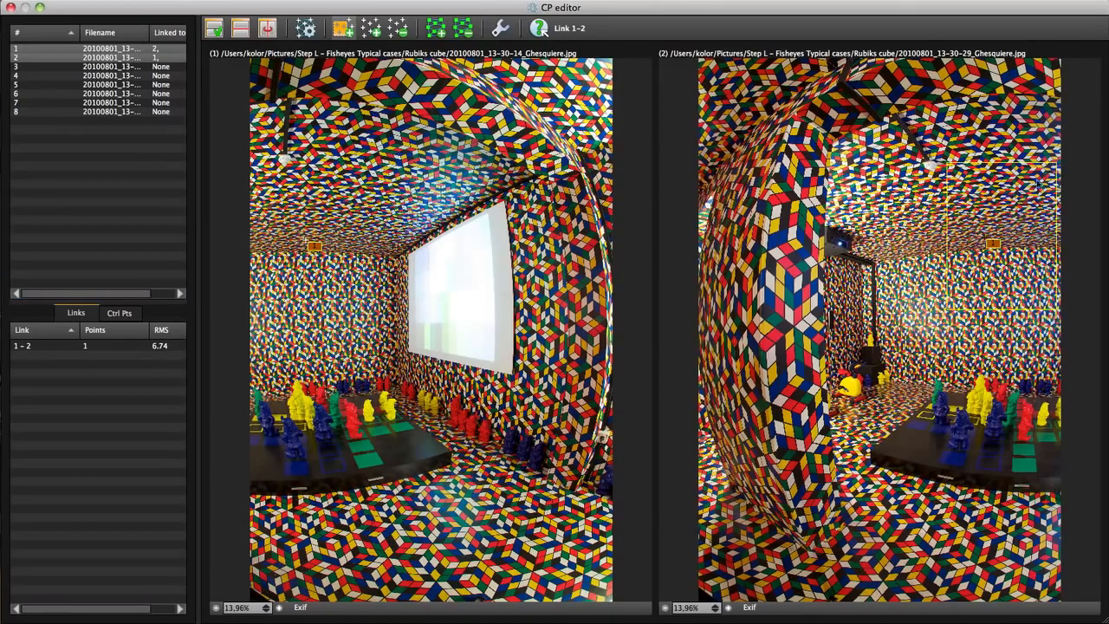
pyautogui.moveTo(913, 371); pyautogui.dragTo(1081, 483)
pyautogui.moveTo(250, 371); pyautogui.dragTo(401, 465)
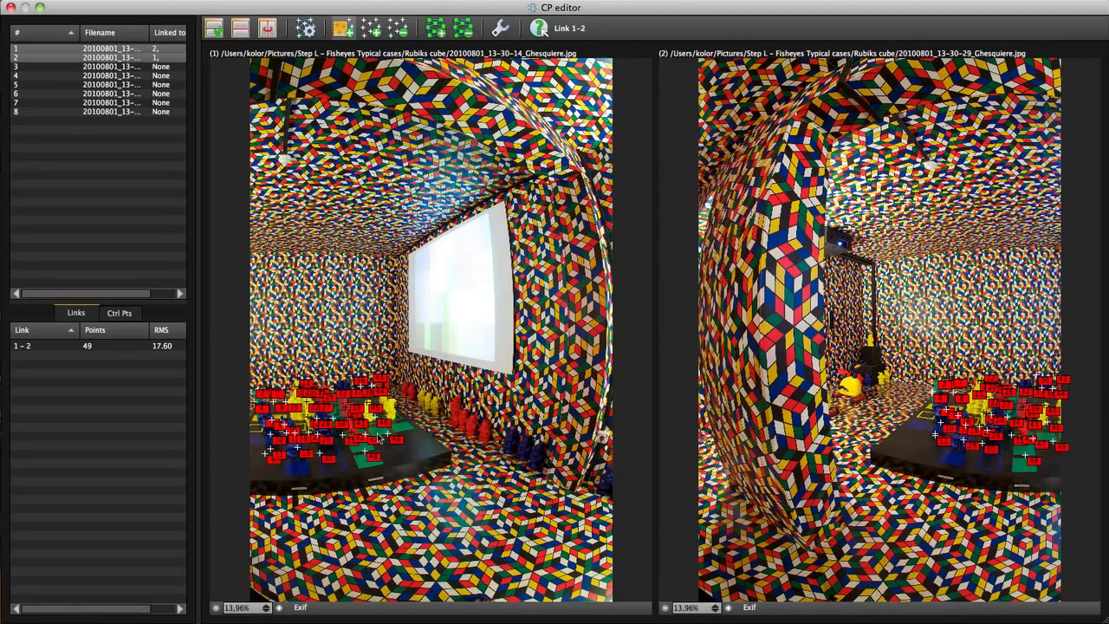
pyautogui.click(133, 67)
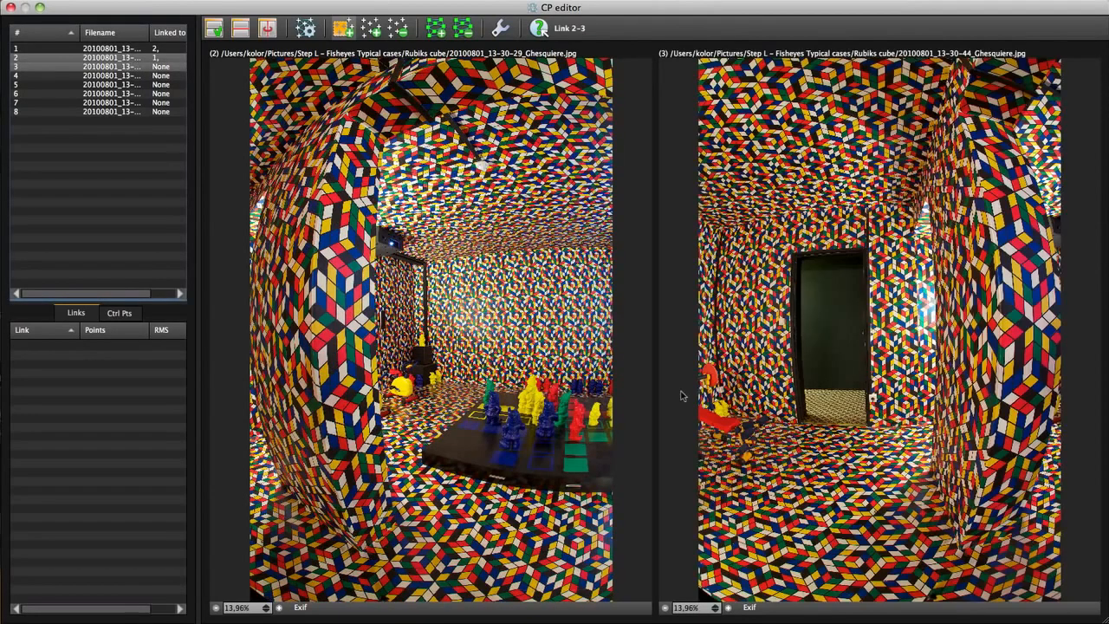
pyautogui.moveTo(929, 104); pyautogui.dragTo(1061, 54)
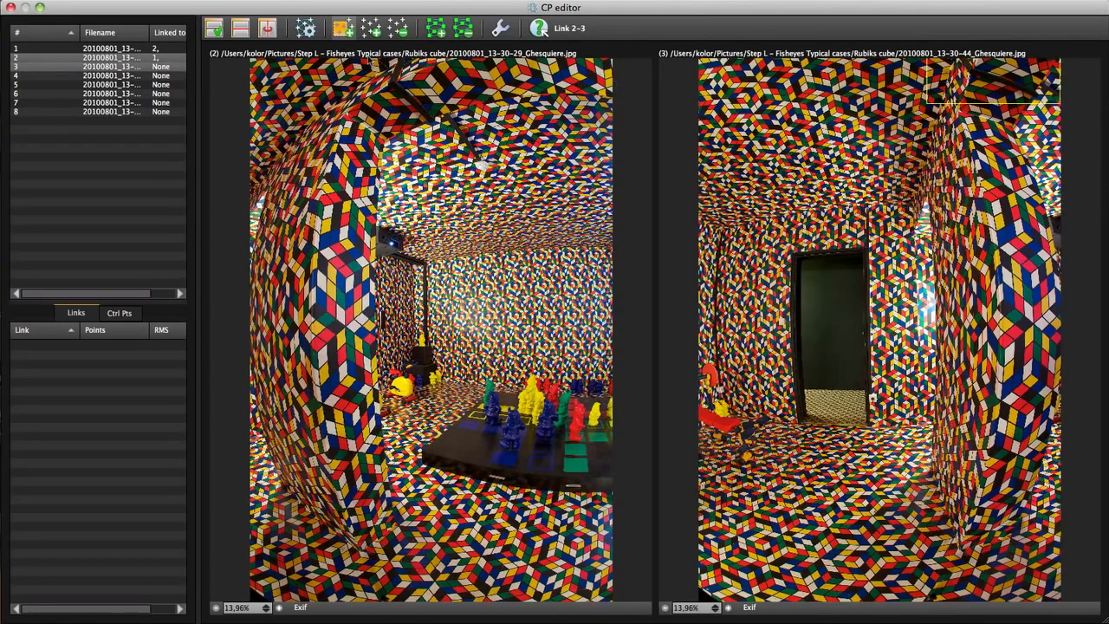
pyautogui.moveTo(450, 144); pyautogui.dragTo(384, 56)
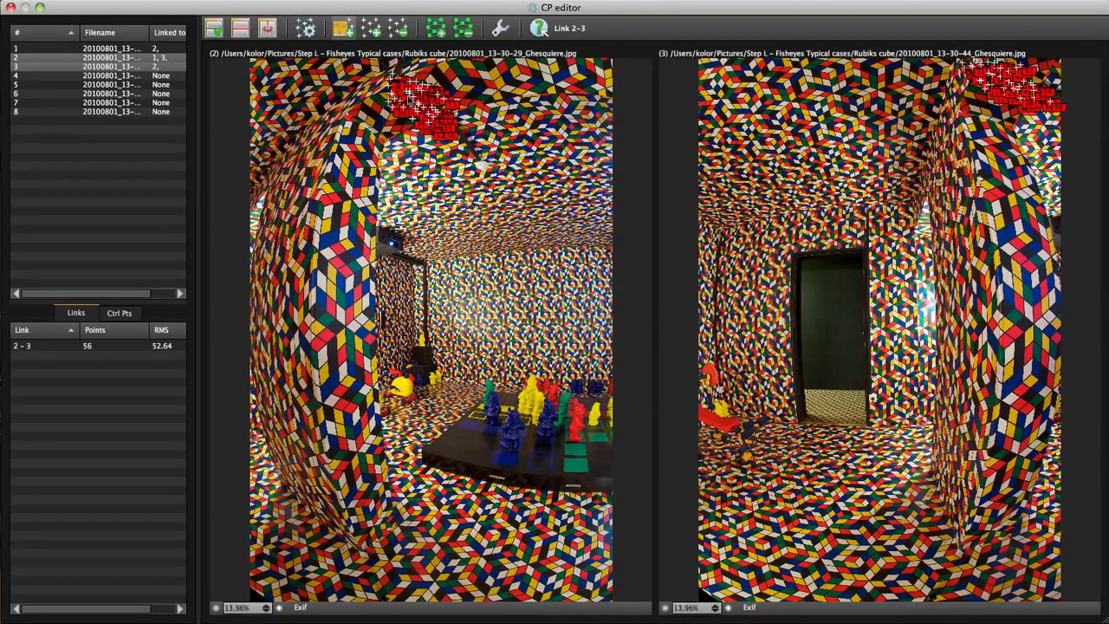
# Add control points between images 3 and 4 from matching areas around the red bench
pyautogui.click(156, 76)
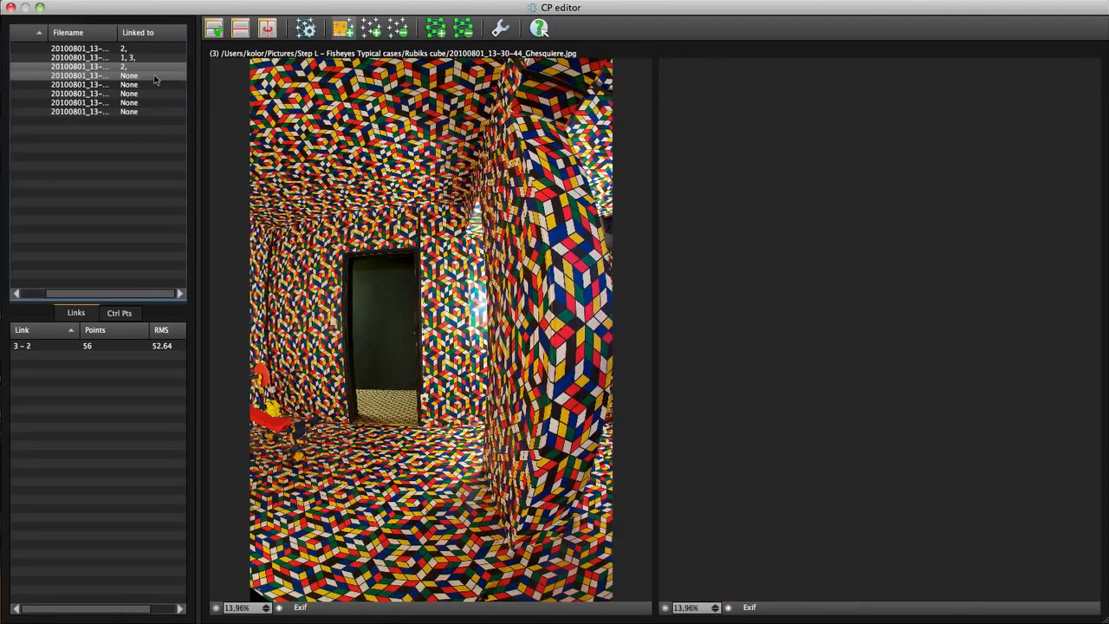
pyautogui.click(160, 84)
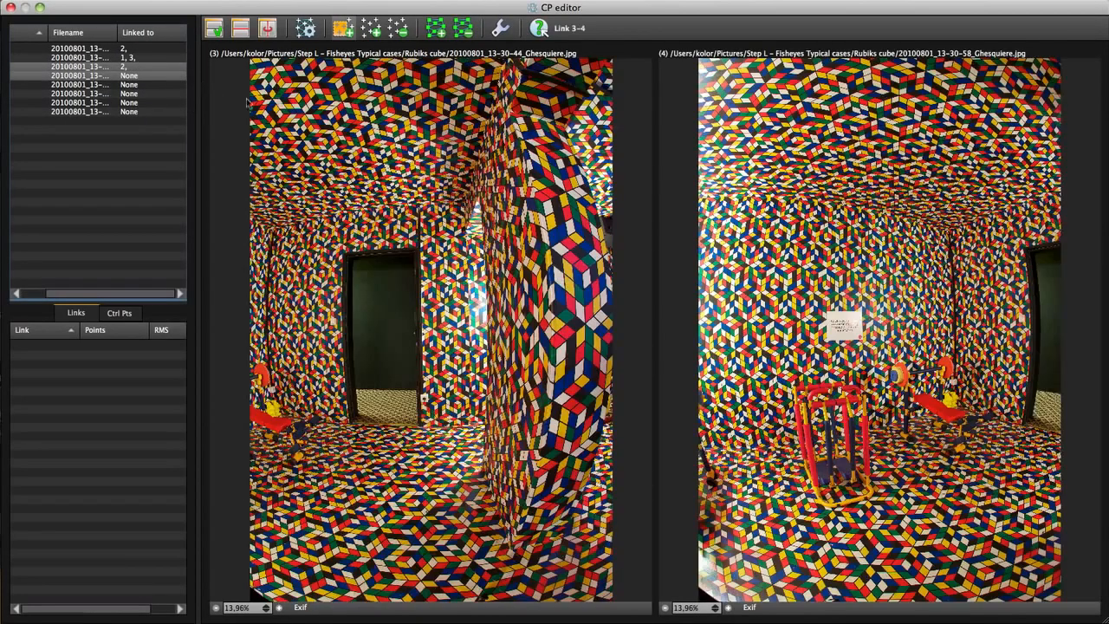
pyautogui.moveTo(237, 357); pyautogui.dragTo(386, 473)
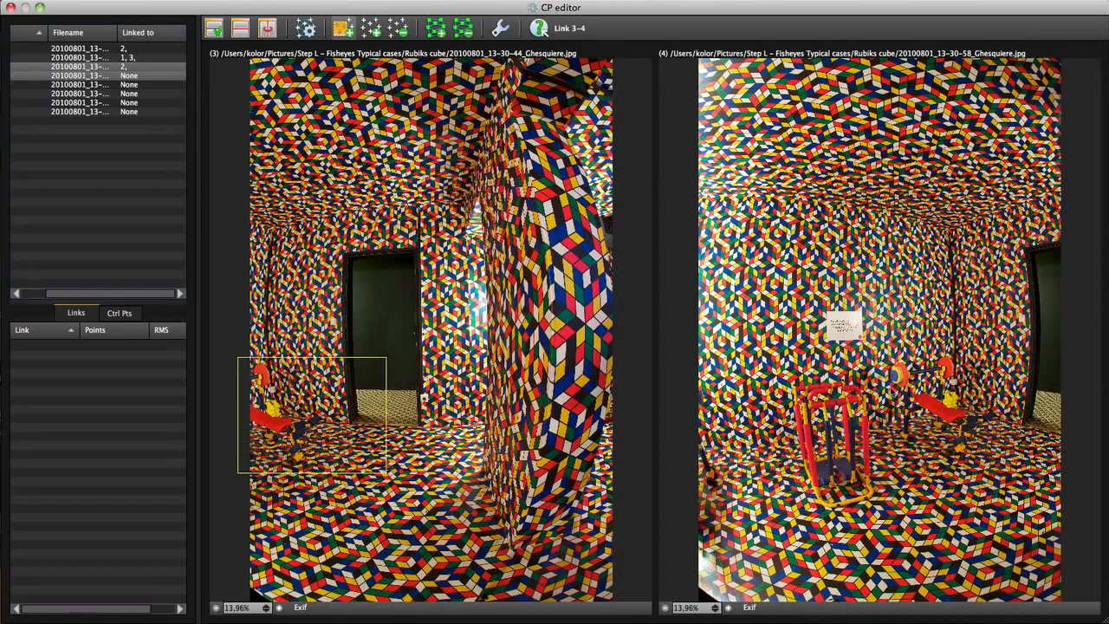
pyautogui.moveTo(918, 338); pyautogui.dragTo(1055, 462)
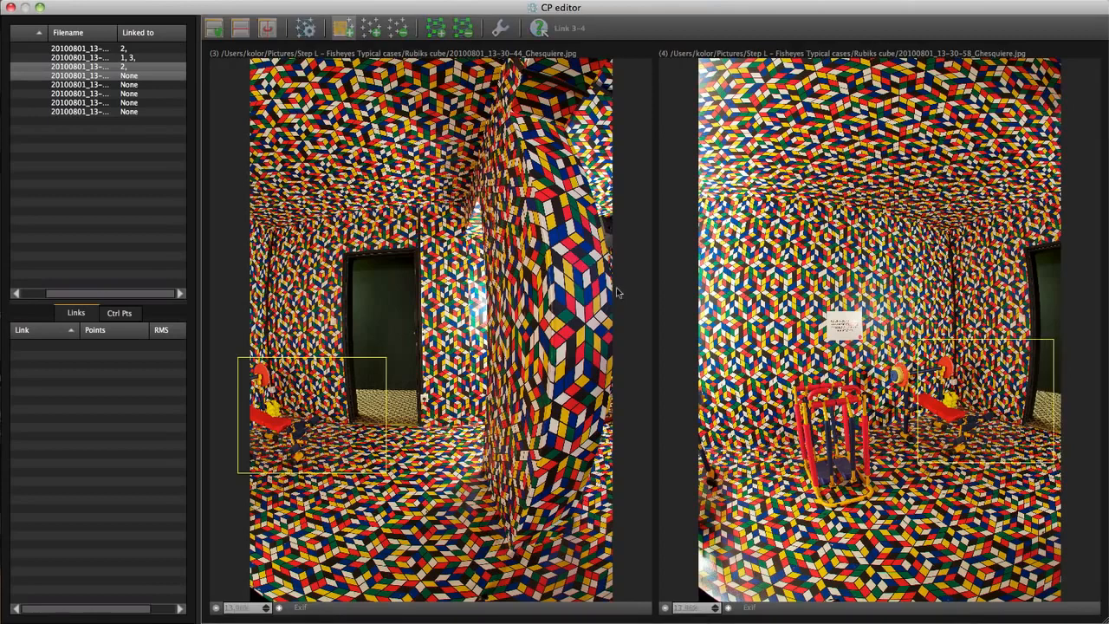
# Add control points between images 4 and 5 around the red cage, and between images 5 and 6 around the red and blue figures
pyautogui.click(134, 76)
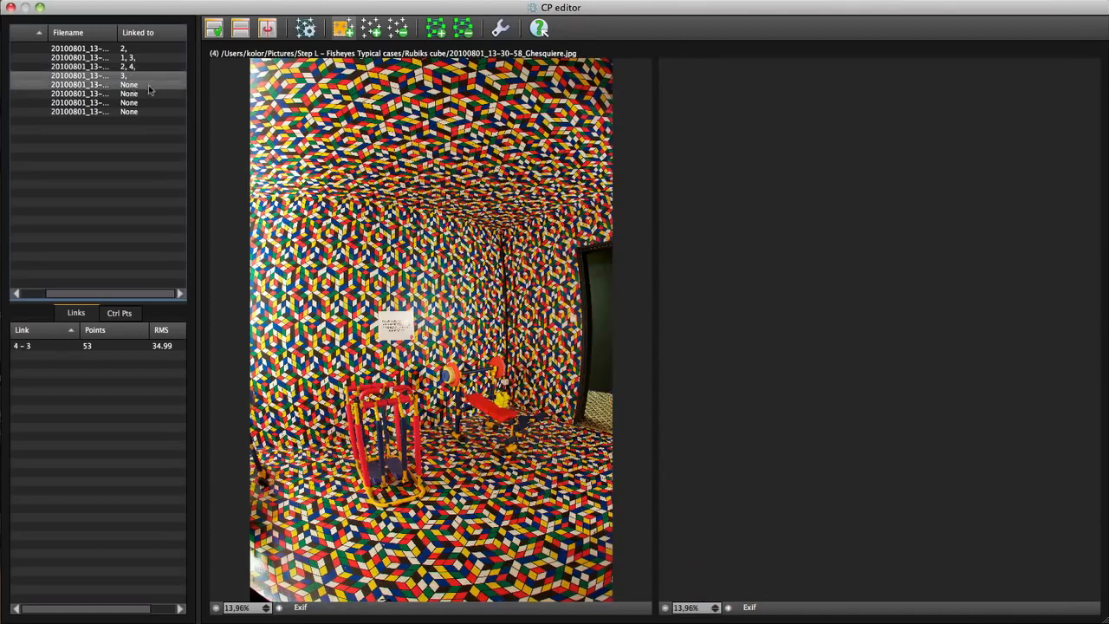
pyautogui.keyDown('shift'); pyautogui.click(149, 86); pyautogui.keyUp('shift')
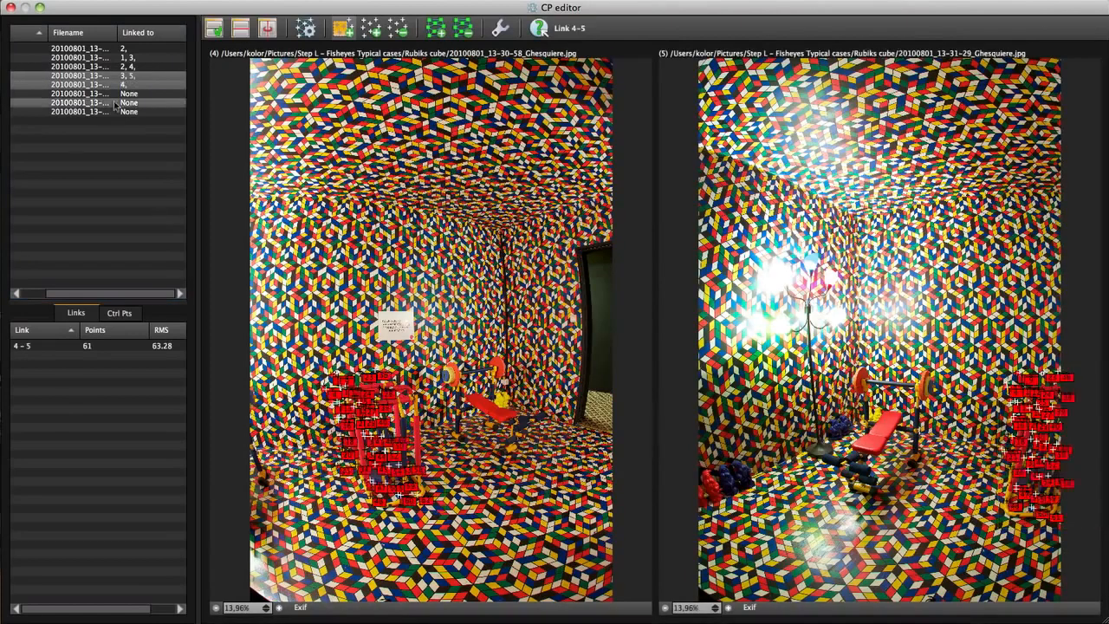
pyautogui.click(138, 85)
pyautogui.keyDown('shift'); pyautogui.click(143, 93); pyautogui.keyUp('shift')
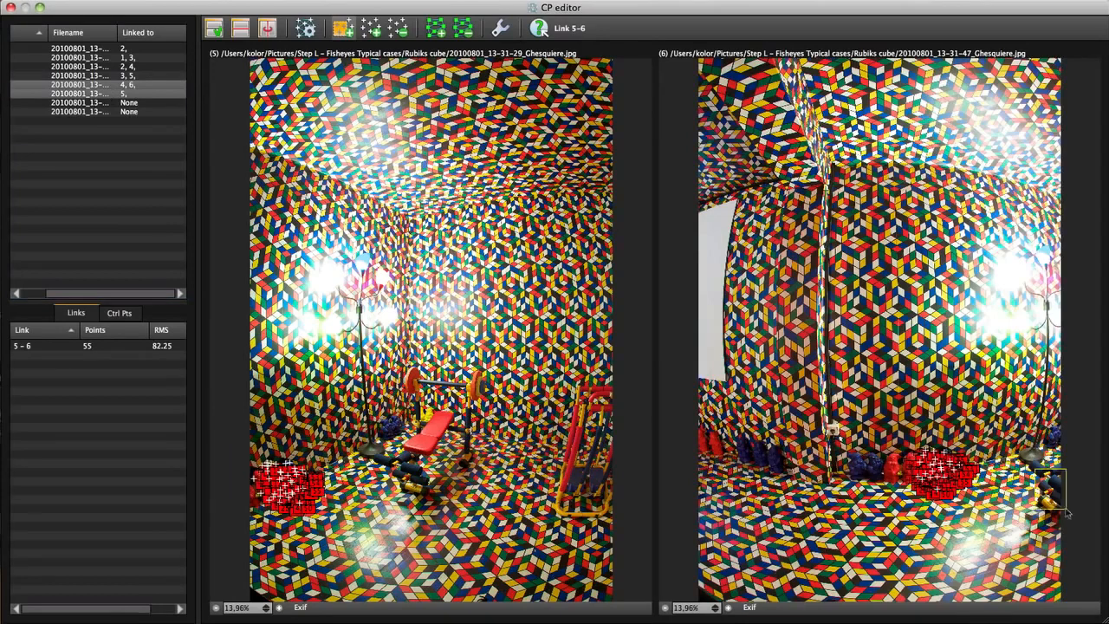
# Add control points between images 1 and 6 around the red and blue figures, and between images 1 and 7 around the ceiling beam
pyautogui.click(135, 93)
pyautogui.keyDown('super'); pyautogui.click(125, 50); pyautogui.keyUp('super')
pyautogui.moveTo(693, 422); pyautogui.dragTo(879, 498)
pyautogui.moveTo(468, 410); pyautogui.dragTo(629, 505)
pyautogui.click(119, 57)
pyautogui.keyDown('super'); pyautogui.click(117, 51); pyautogui.keyUp('super')
pyautogui.click(117, 53)
pyautogui.keyDown('super'); pyautogui.click(121, 102); pyautogui.keyUp('super')
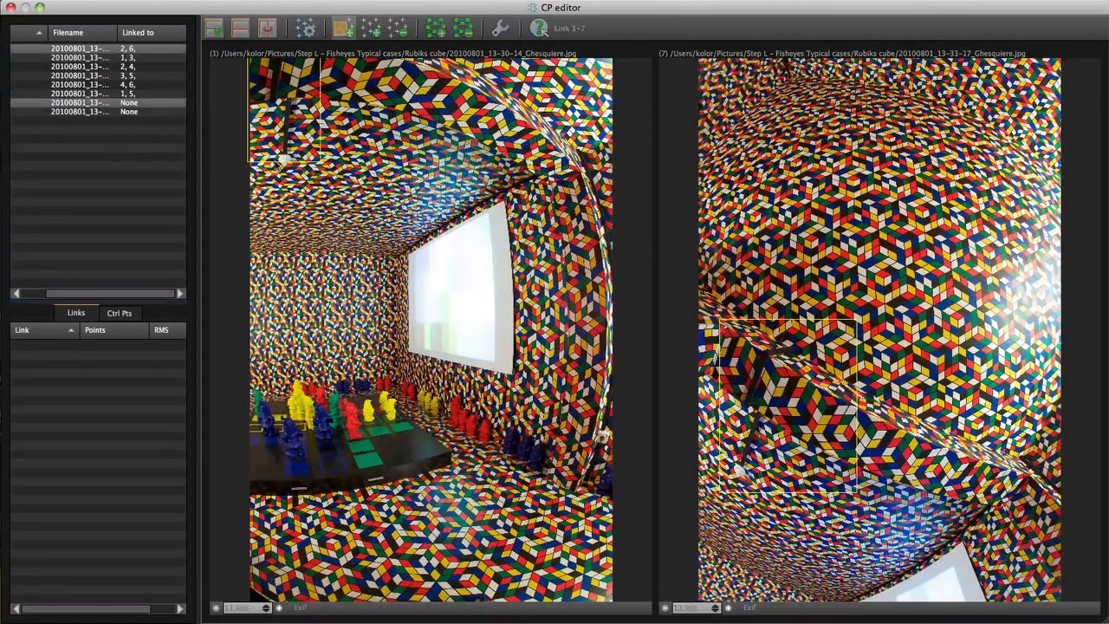
# Link ceiling image 7 to images 2 and 3 with control points from matching areas around the ceiling beam
pyautogui.click(145, 58)
pyautogui.keyDown('super'); pyautogui.click(130, 102); pyautogui.keyUp('super')
pyautogui.moveTo(717, 312); pyautogui.dragTo(835, 475)
pyautogui.moveTo(382, 63); pyautogui.dragTo(498, 167)
pyautogui.click(122, 67)
pyautogui.keyDown('super'); pyautogui.click(126, 103); pyautogui.keyUp('super')
pyautogui.moveTo(726, 309); pyautogui.dragTo(816, 487)
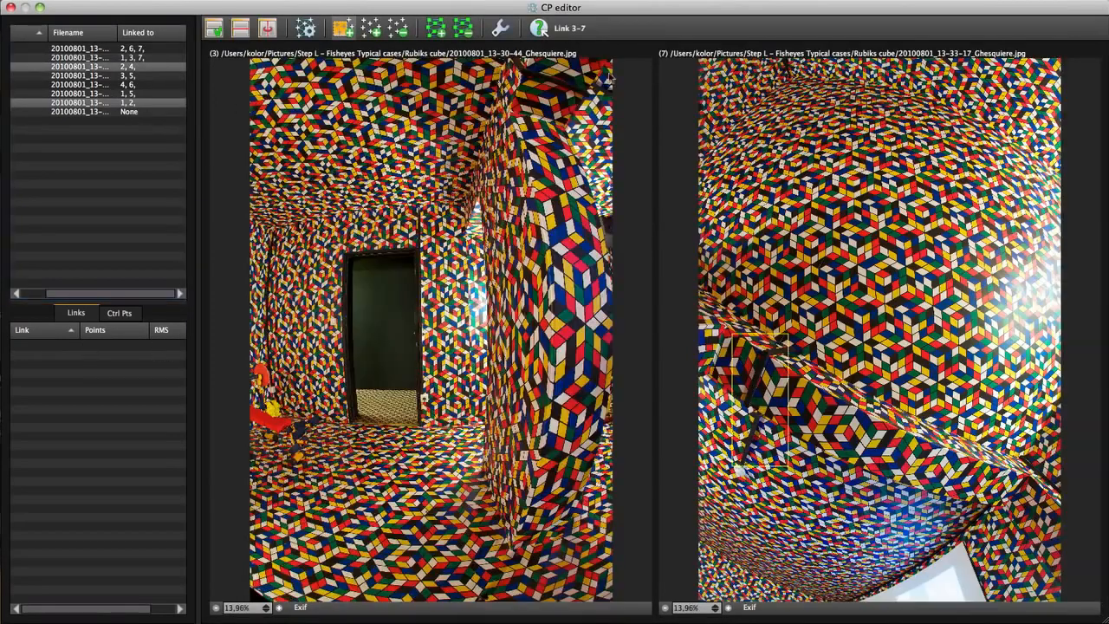
pyautogui.moveTo(495, 94); pyautogui.dragTo(636, 59)
# Link ceiling image 7 to image 4 with points from the ceiling pattern, and to image 6 with points from the ceiling corner
pyautogui.click(126, 75)
pyautogui.keyDown('super'); pyautogui.click(130, 103); pyautogui.keyUp('super')
pyautogui.moveTo(773, 97); pyautogui.dragTo(873, 61)
pyautogui.moveTo(364, 97); pyautogui.dragTo(486, 60)
pyautogui.click(134, 85)
pyautogui.keyDown('super'); pyautogui.click(146, 102); pyautogui.keyUp('super')
pyautogui.click(143, 94)
pyautogui.keyDown('super'); pyautogui.click(144, 103); pyautogui.keyUp('super')
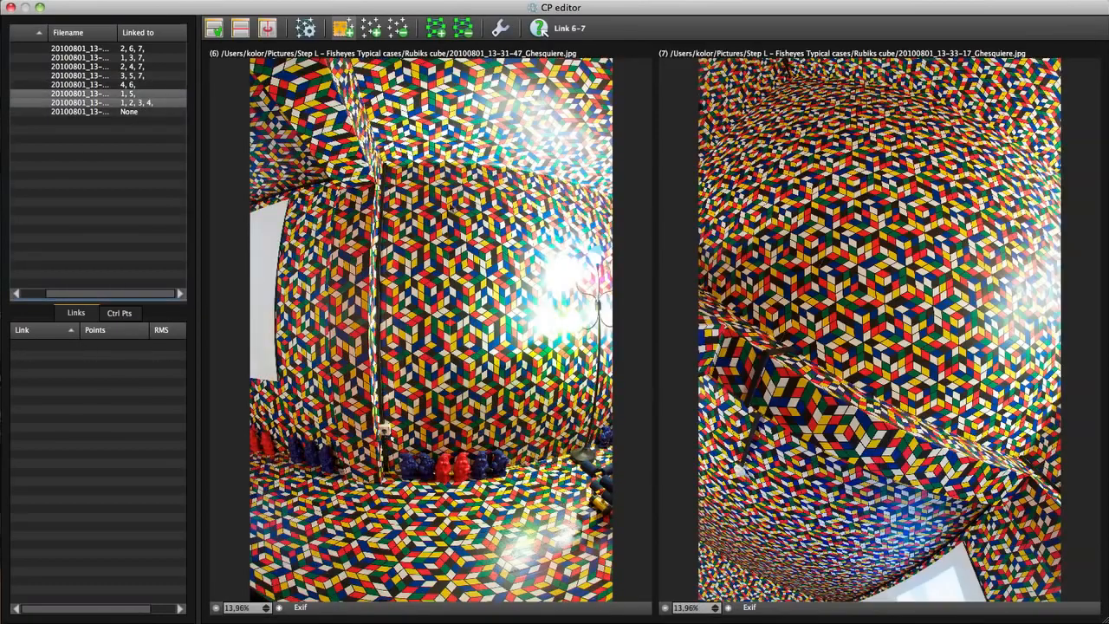
pyautogui.moveTo(902, 447); pyautogui.dragTo(1072, 564)
pyautogui.moveTo(265, 163); pyautogui.dragTo(394, 225)
# Link floor image 8 to images 1 and 2 with control points from matching areas around the game table
pyautogui.click(121, 49)
pyautogui.keyDown('super'); pyautogui.click(130, 112); pyautogui.keyUp('super')
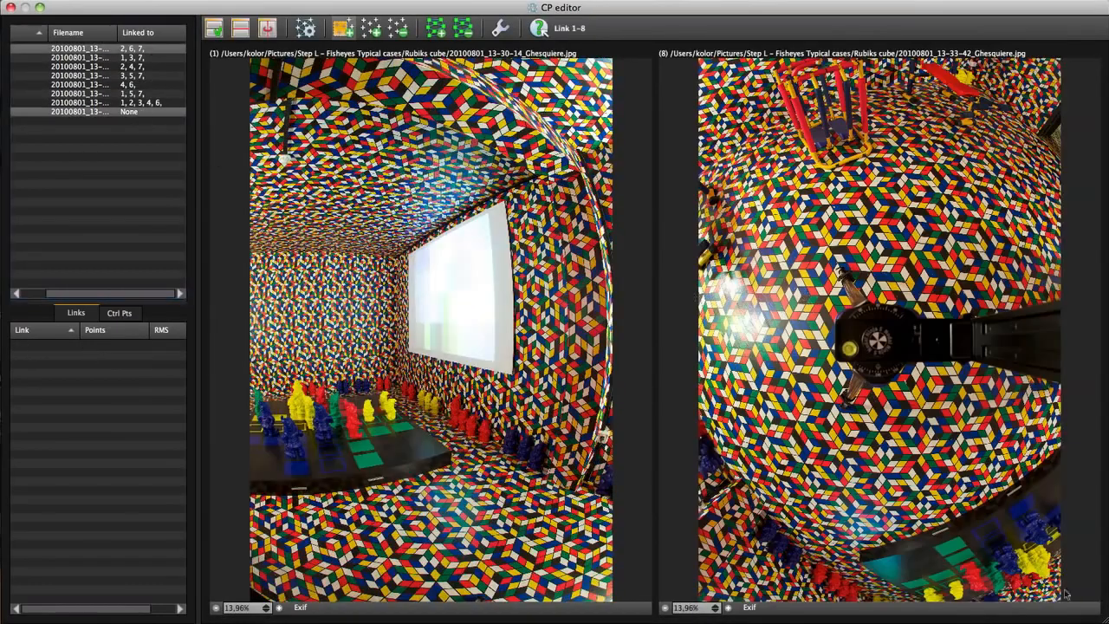
pyautogui.moveTo(869, 457); pyautogui.dragTo(1082, 600)
pyautogui.moveTo(230, 362); pyautogui.dragTo(411, 473)
pyautogui.click(130, 58)
pyautogui.keyDown('super'); pyautogui.click(130, 112); pyautogui.keyUp('super')
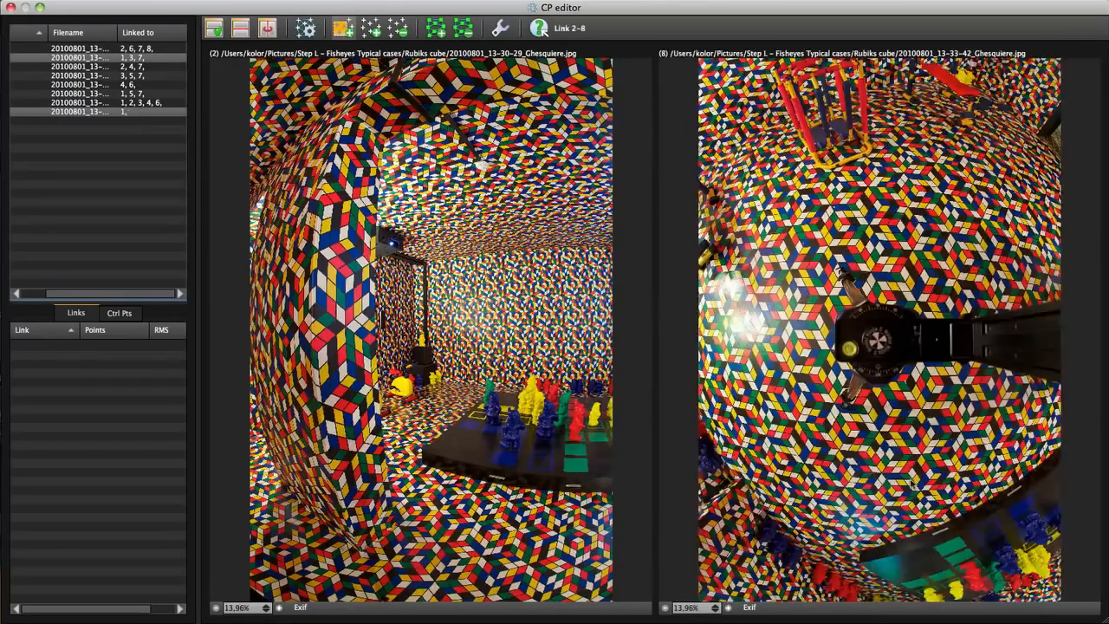
pyautogui.moveTo(891, 475); pyautogui.dragTo(1092, 601)
pyautogui.moveTo(456, 362); pyautogui.dragTo(625, 473)
# Link floor image 8 to image 3 with points around the red bench, and to image 4 around the red cage and bench
pyautogui.click(130, 67)
pyautogui.keyDown('super'); pyautogui.click(130, 112); pyautogui.keyUp('super')
pyautogui.moveTo(912, 77); pyautogui.dragTo(1091, 141)
pyautogui.moveTo(1001, 77); pyautogui.dragTo(1001, 68)
pyautogui.moveTo(257, 392); pyautogui.dragTo(370, 458)
pyautogui.click(130, 76)
pyautogui.keyDown('super'); pyautogui.click(130, 112); pyautogui.keyUp('super')
pyautogui.moveTo(763, 61); pyautogui.dragTo(1009, 180)
pyautogui.moveTo(335, 365); pyautogui.dragTo(562, 503)
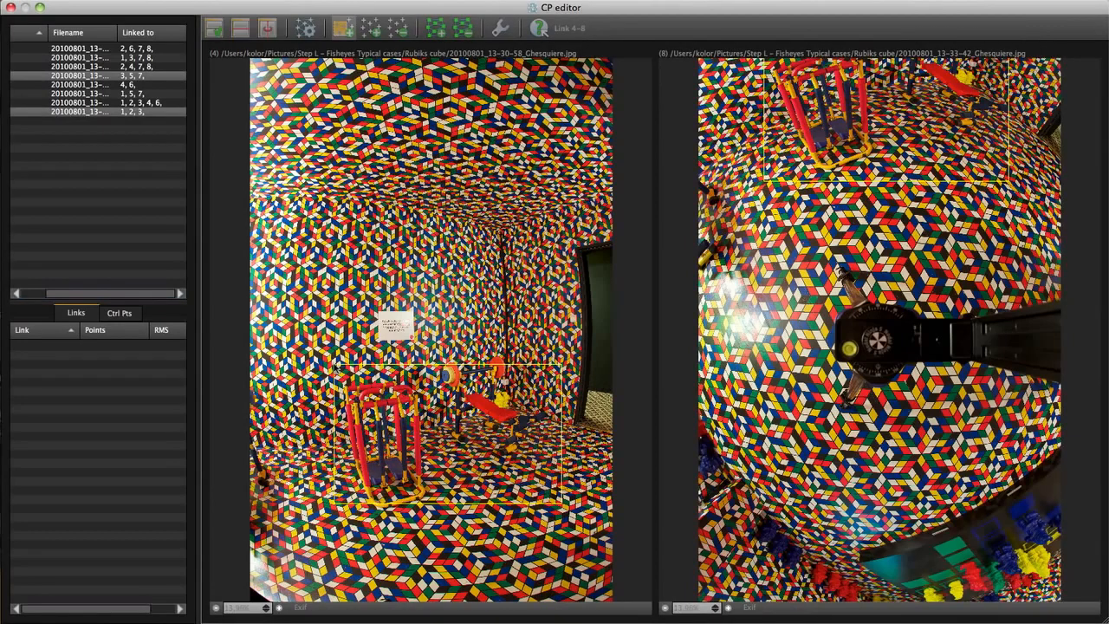
# Link floor image 8 to image 5 with points around the red cage, and to image 6 around the red and blue figures
pyautogui.click(130, 85)
pyautogui.keyDown('super'); pyautogui.click(130, 112); pyautogui.keyUp('super')
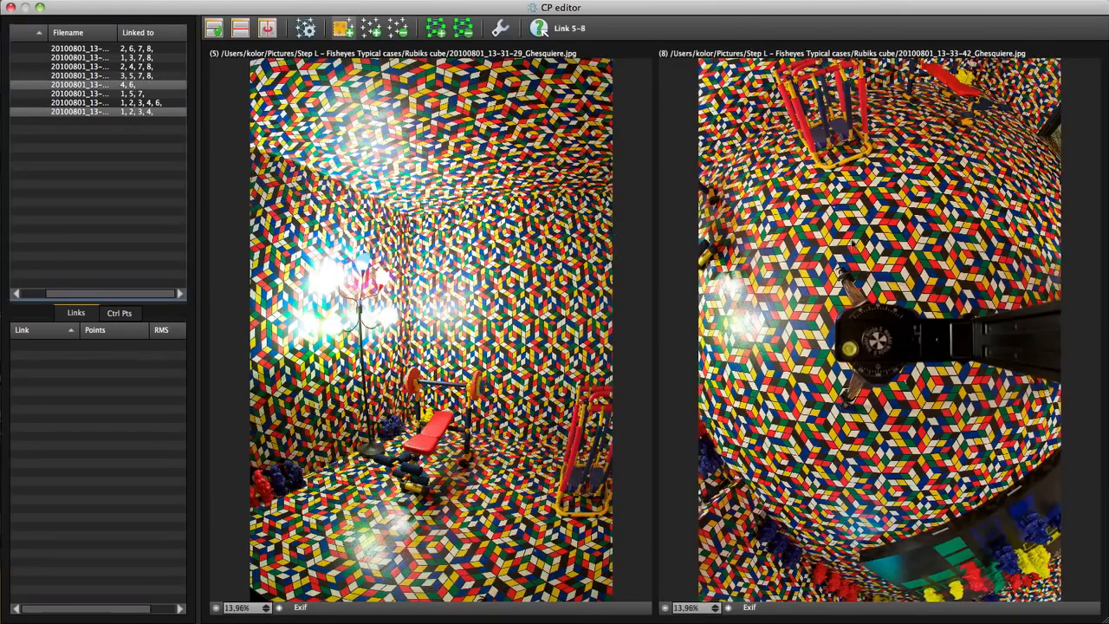
pyautogui.moveTo(764, 61); pyautogui.dragTo(891, 167)
pyautogui.moveTo(534, 372); pyautogui.dragTo(643, 526)
pyautogui.keyDown('super'); pyautogui.click(130, 93); pyautogui.keyUp('super')
pyautogui.keyDown('super'); pyautogui.click(130, 85); pyautogui.keyUp('super')
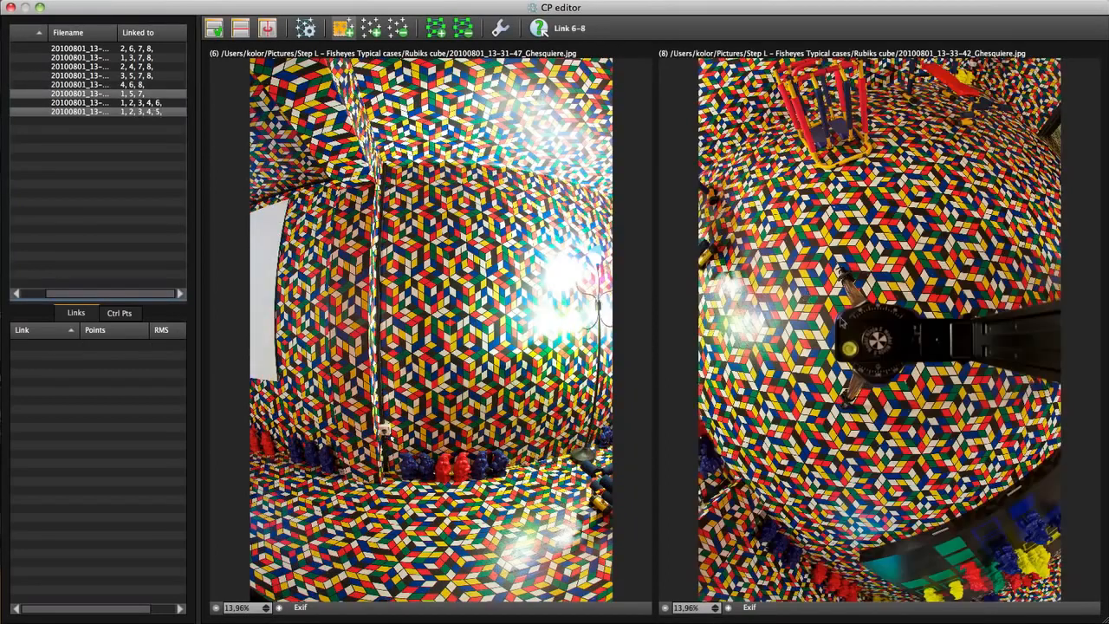
pyautogui.moveTo(669, 418); pyautogui.dragTo(865, 610)
pyautogui.moveTo(234, 421); pyautogui.dragTo(469, 481)
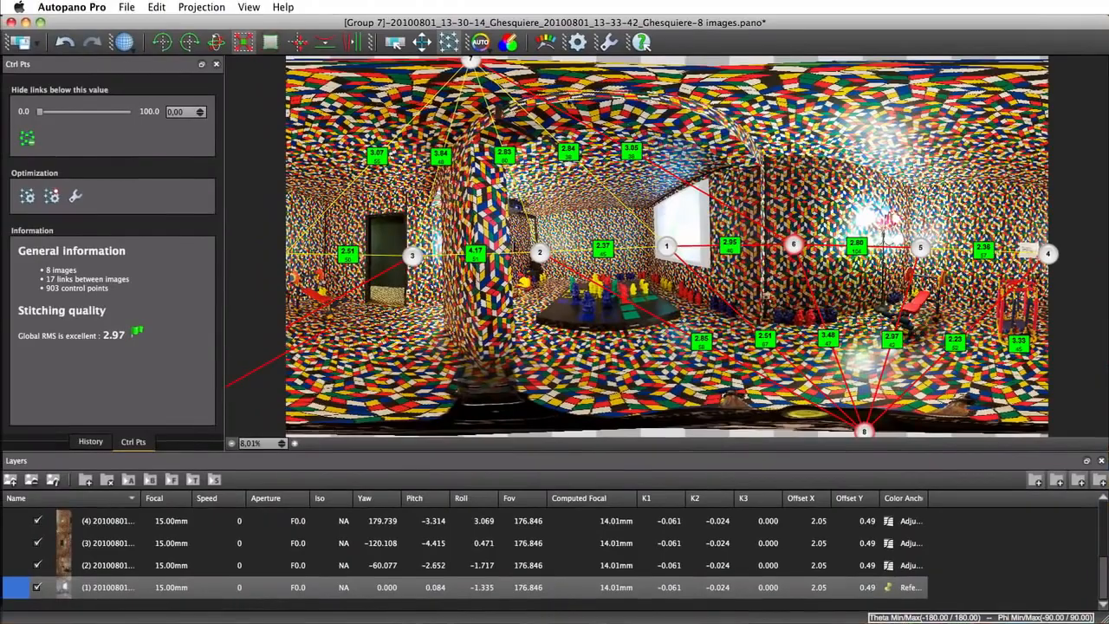
# Switch the panorama preview from control point display to the image-moving mode
pyautogui.click(421, 41)
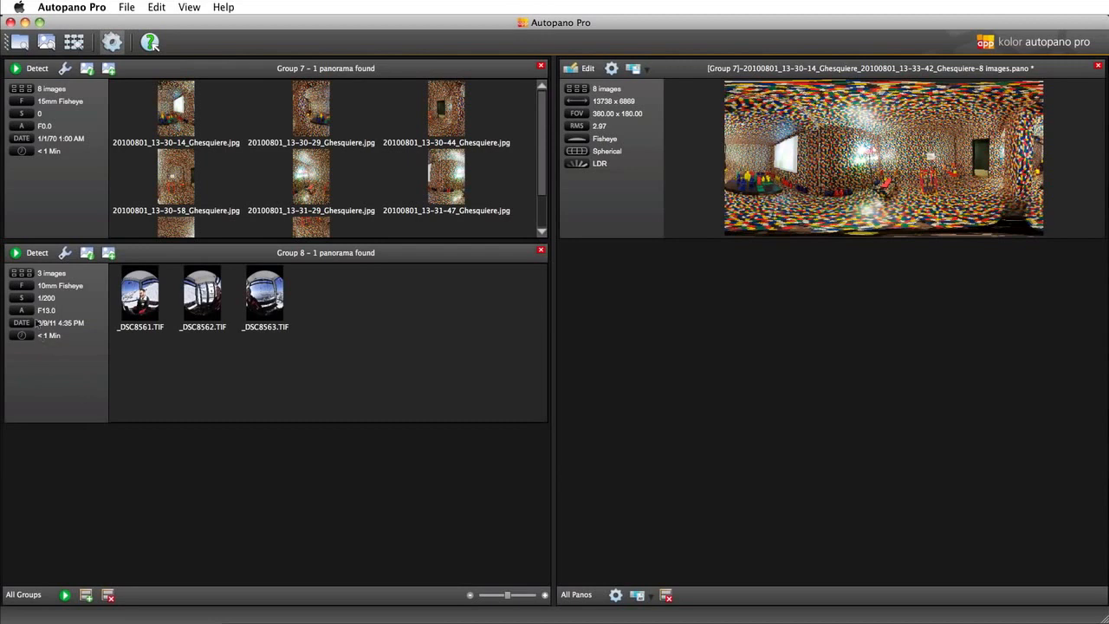
# Run detection on Group 8, and set its group settings to force every image to be in one panorama
pyautogui.click(35, 252)
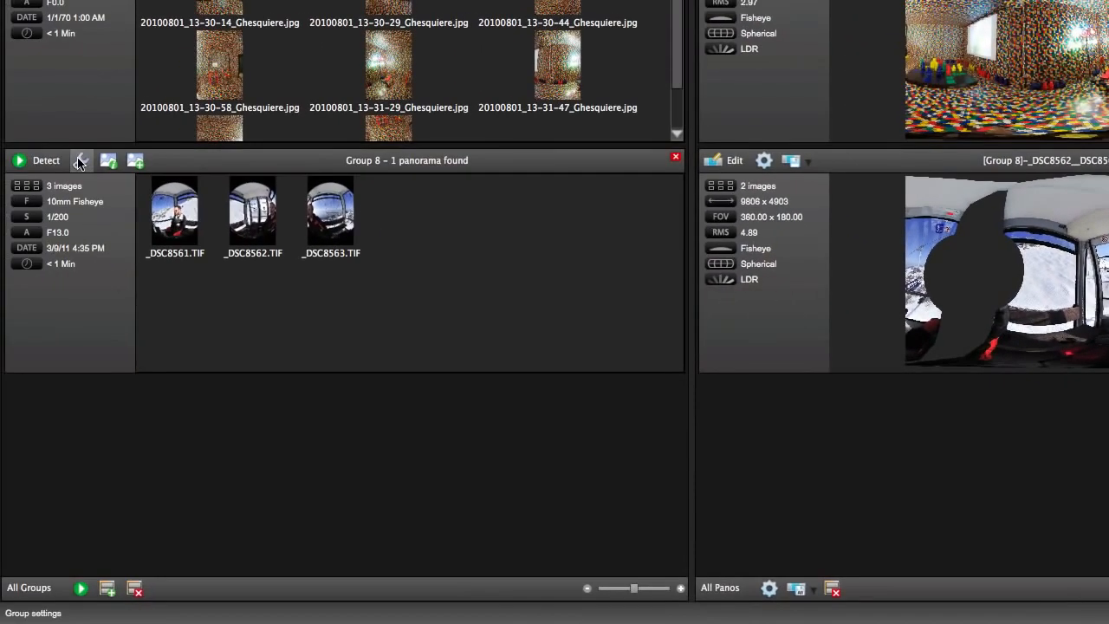
pyautogui.click(79, 163)
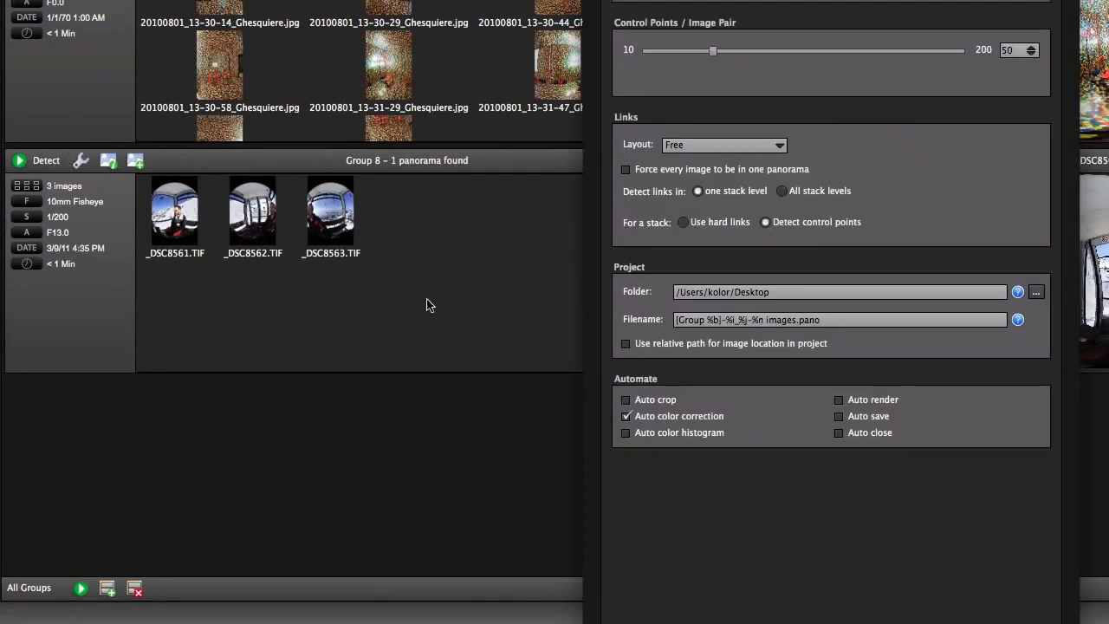
pyautogui.click(627, 170)
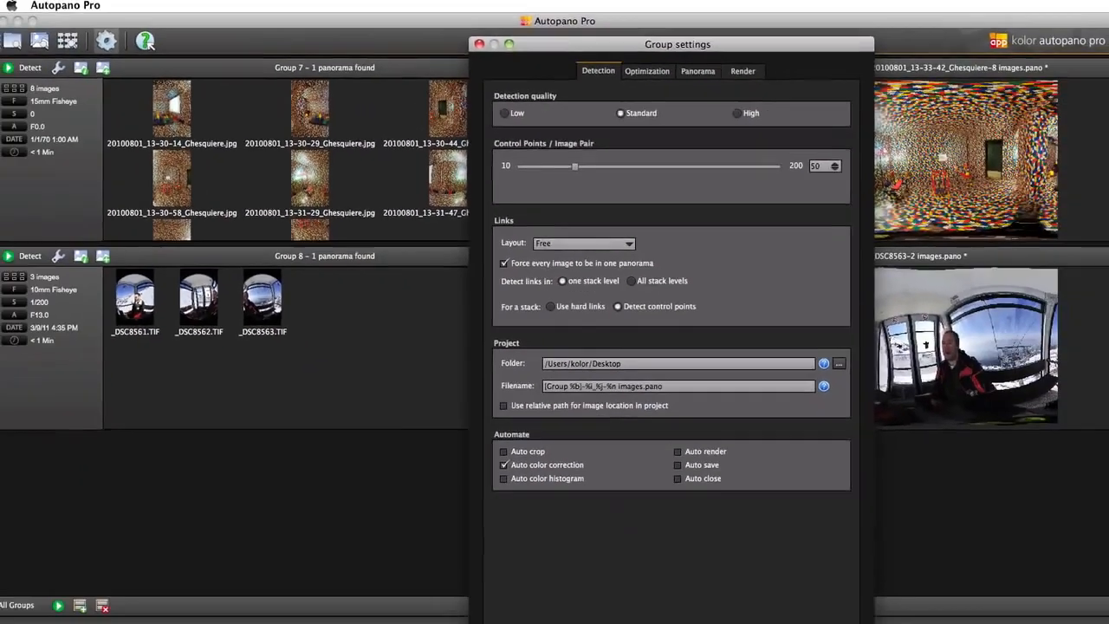
pyautogui.click(839, 607)
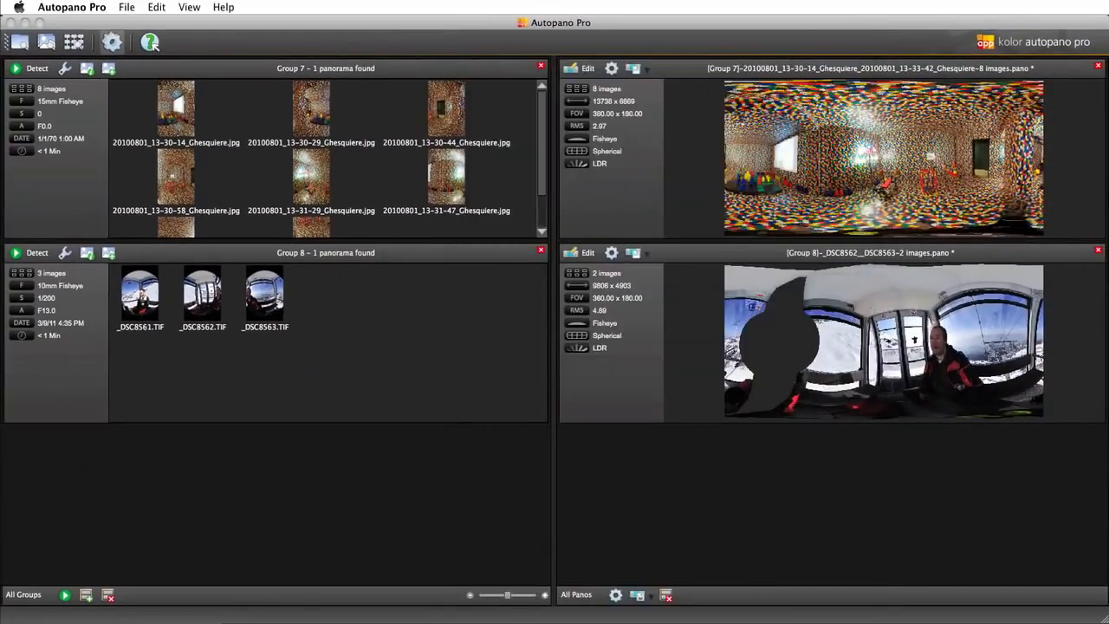
# Run detection on Group 8 again and open the control point editor for the resulting three-image panorama
pyautogui.click(37, 253)
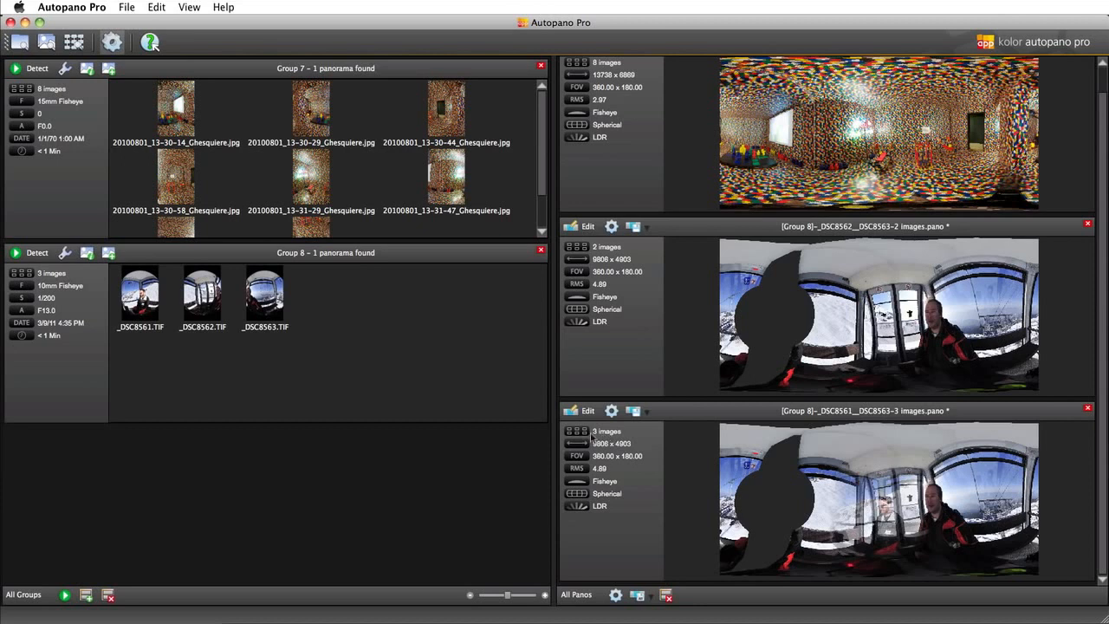
pyautogui.click(581, 410)
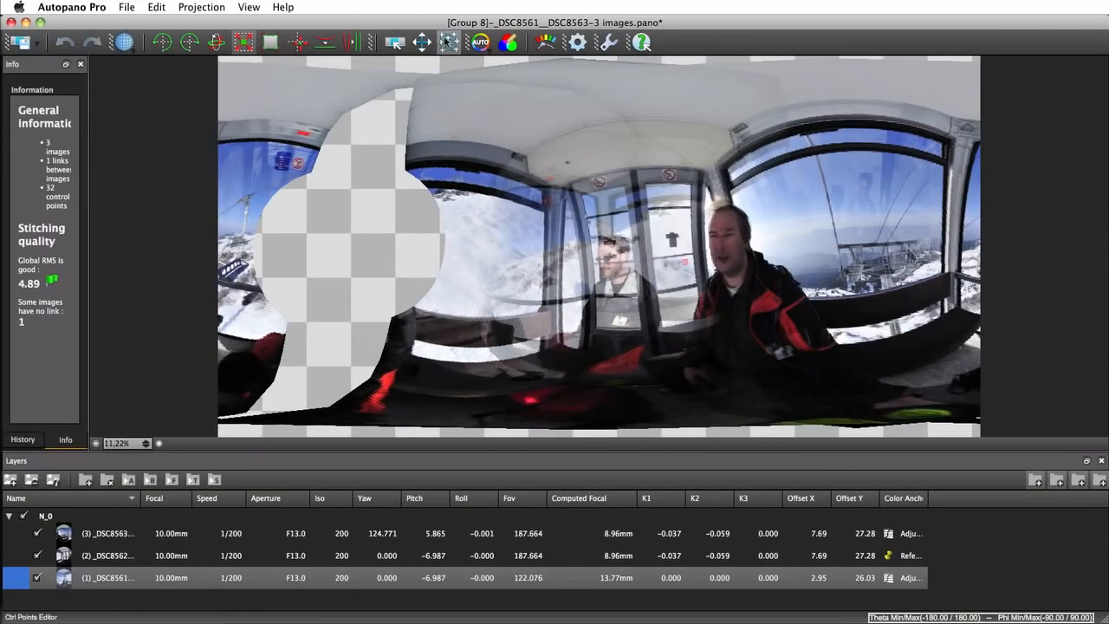
pyautogui.click(447, 41)
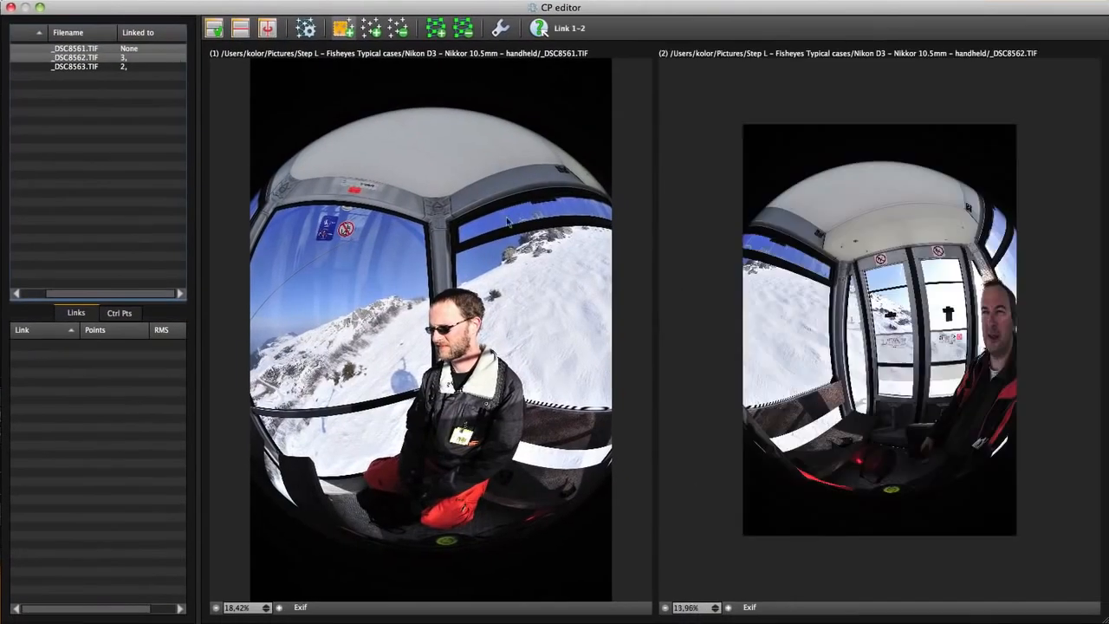
# Link _DSC8561 to _DSC8562 with points around the bench and upper window corner, and _DSC8562 to _DSC8563 around the upper window corner
pyautogui.moveTo(482, 400); pyautogui.dragTo(649, 493)
pyautogui.moveTo(720, 384); pyautogui.dragTo(845, 479)
pyautogui.moveTo(813, 218); pyautogui.dragTo(863, 287)
pyautogui.moveTo(535, 152); pyautogui.dragTo(621, 211)
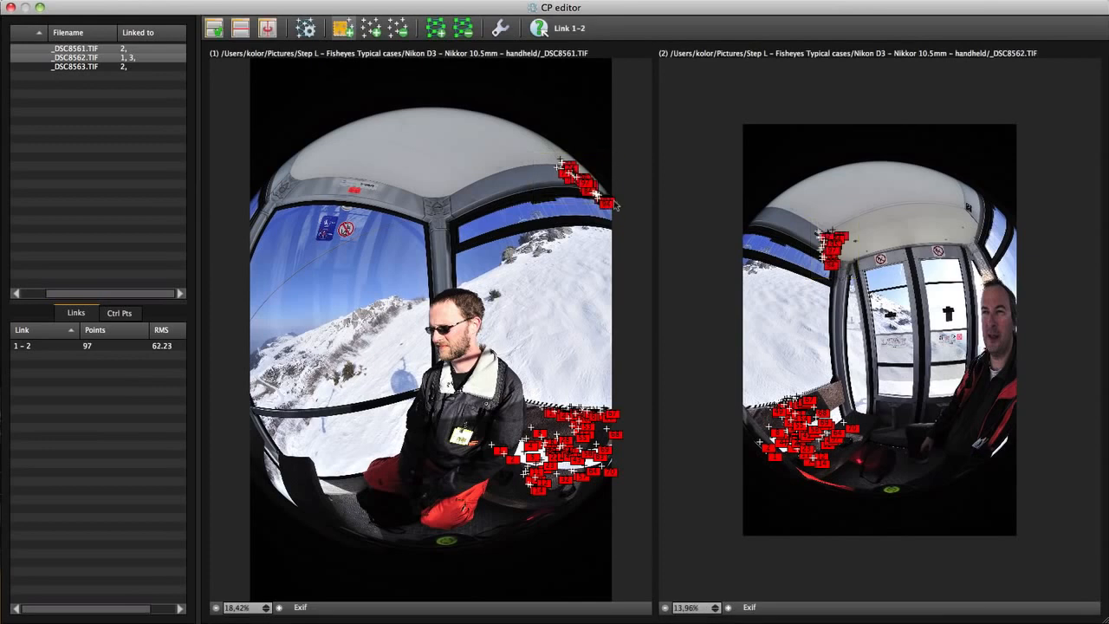
pyautogui.click(119, 69)
pyautogui.moveTo(782, 205); pyautogui.dragTo(842, 269)
pyautogui.moveTo(515, 163); pyautogui.dragTo(593, 235)
# Link _DSC8561 to _DSC8563 with points around the ceiling signs and the lower window corner, and optimize the panorama
pyautogui.click(114, 66)
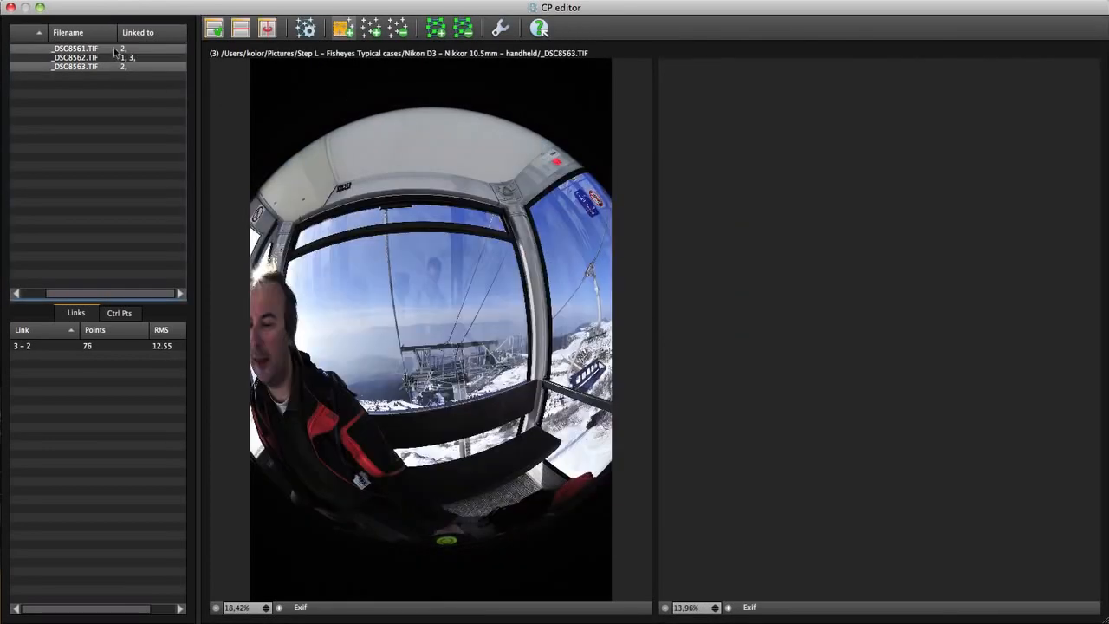
pyautogui.keyDown('super'); pyautogui.click(115, 49); pyautogui.keyUp('super')
pyautogui.moveTo(948, 182); pyautogui.dragTo(1010, 248)
pyautogui.moveTo(296, 175); pyautogui.dragTo(395, 241)
pyautogui.moveTo(944, 368); pyautogui.dragTo(1057, 459)
pyautogui.moveTo(236, 395); pyautogui.dragTo(319, 487)
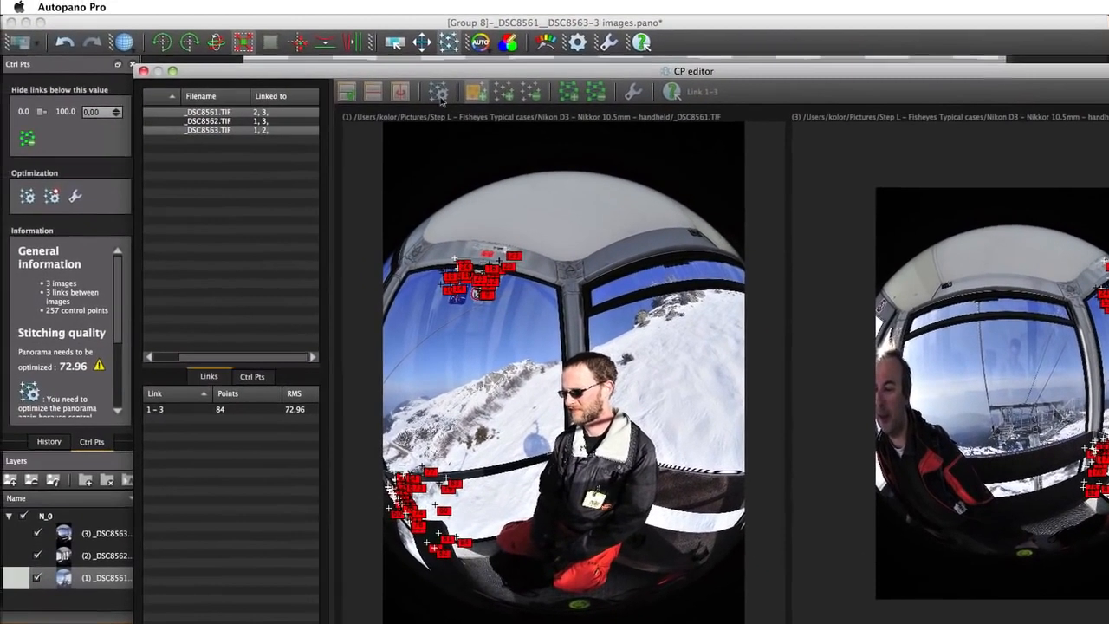
pyautogui.click(380, 69)
pyautogui.click(490, 25)
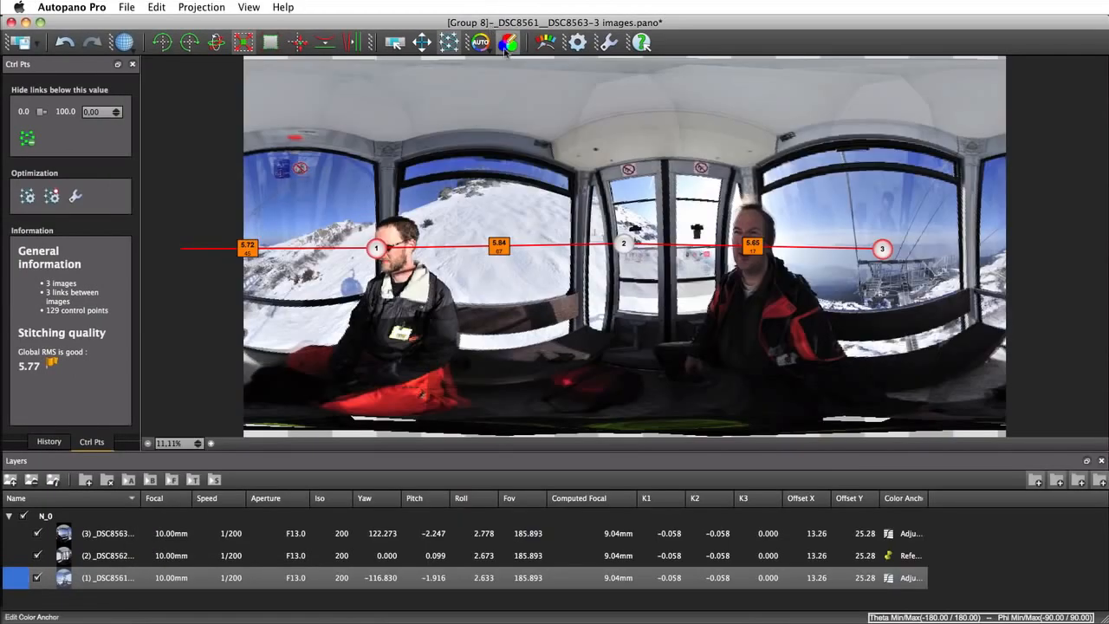